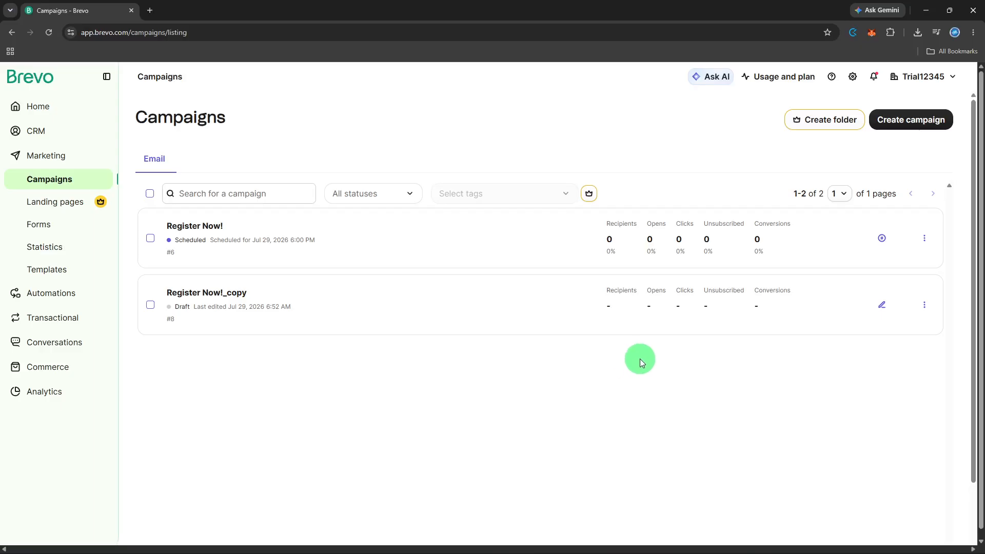
Open the Register Now!_copy draft campaign for editing and replace its name with Registration Form
click(881, 307)
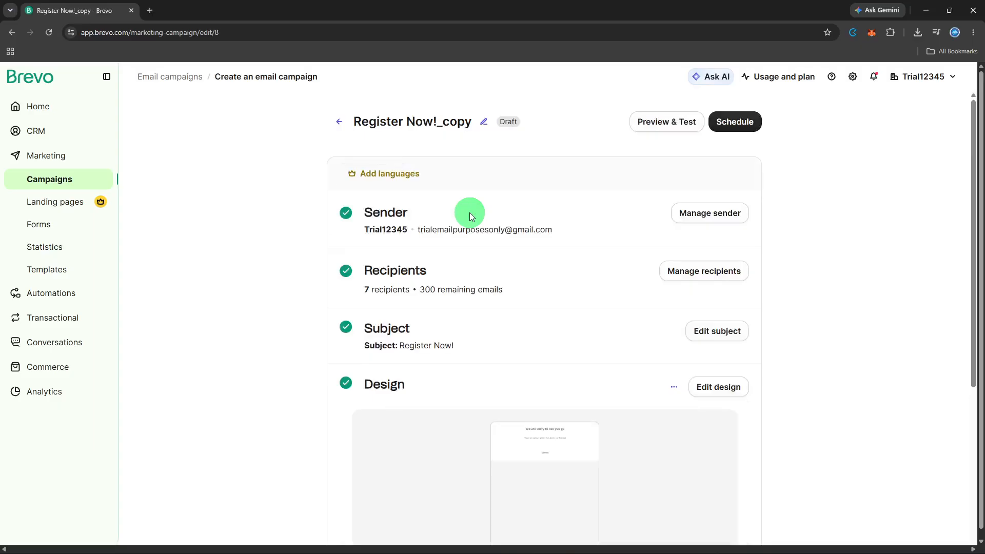
click(480, 122)
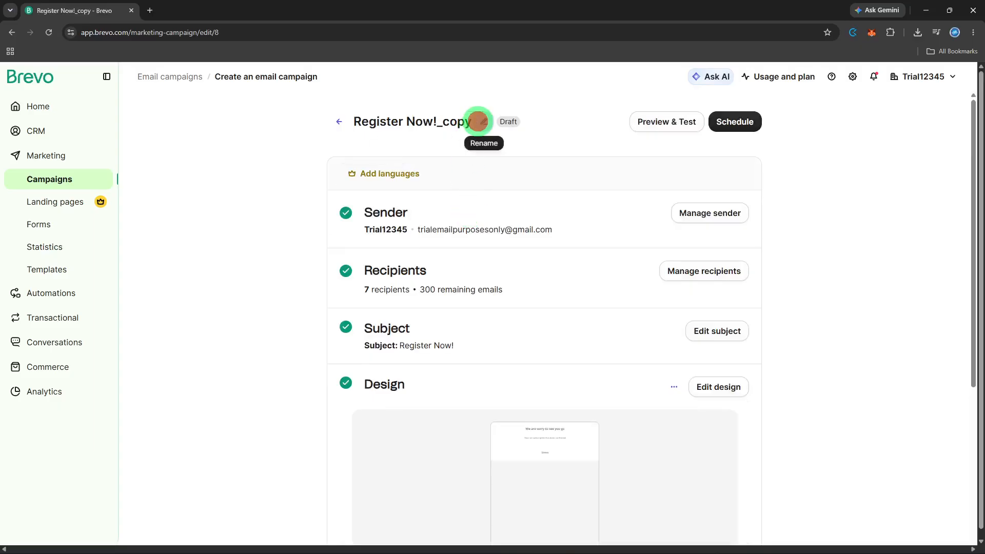
double_click(457, 122)
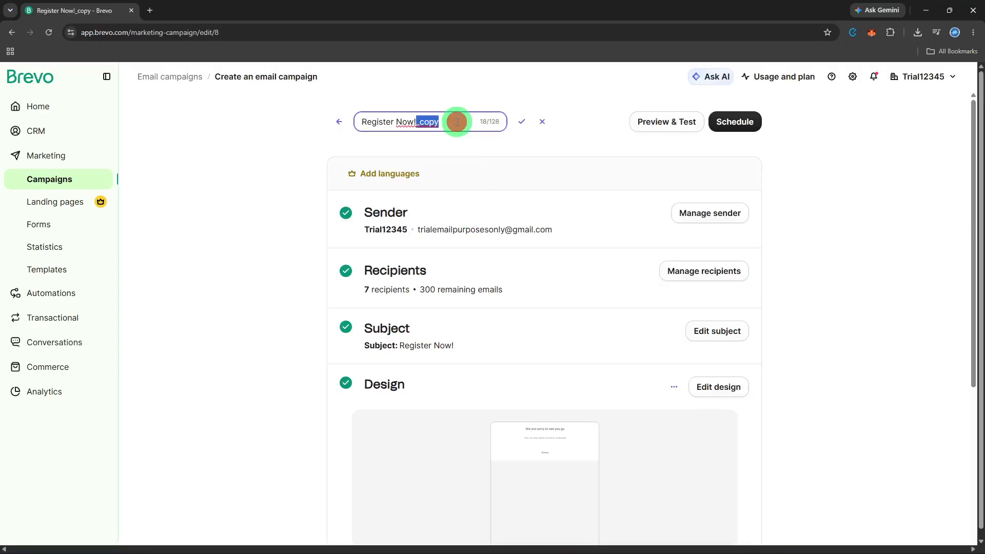
triple_click(457, 122)
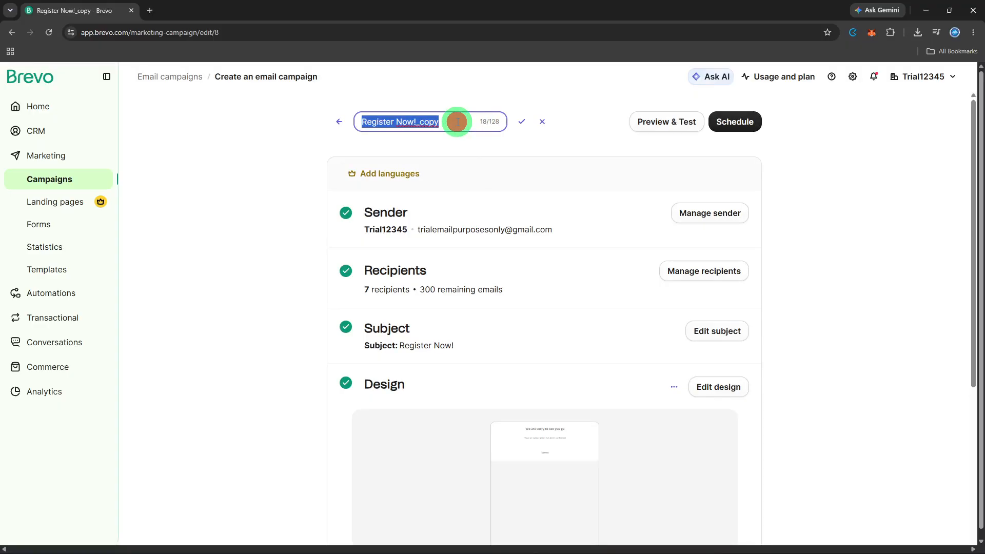
key(BackSpace)
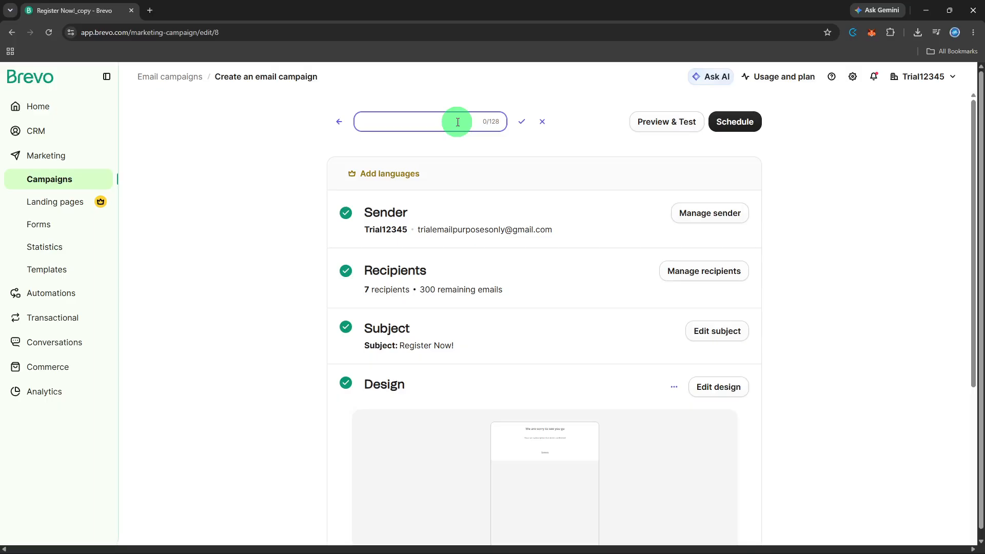
text(E)
key(BackSpace)
text(RE)
key(BackSpace)
text(egistration Form)
click(503, 261)
Change the campaign's subject line to "You need to register now!" and save it
scroll(503, 261, down, 4)
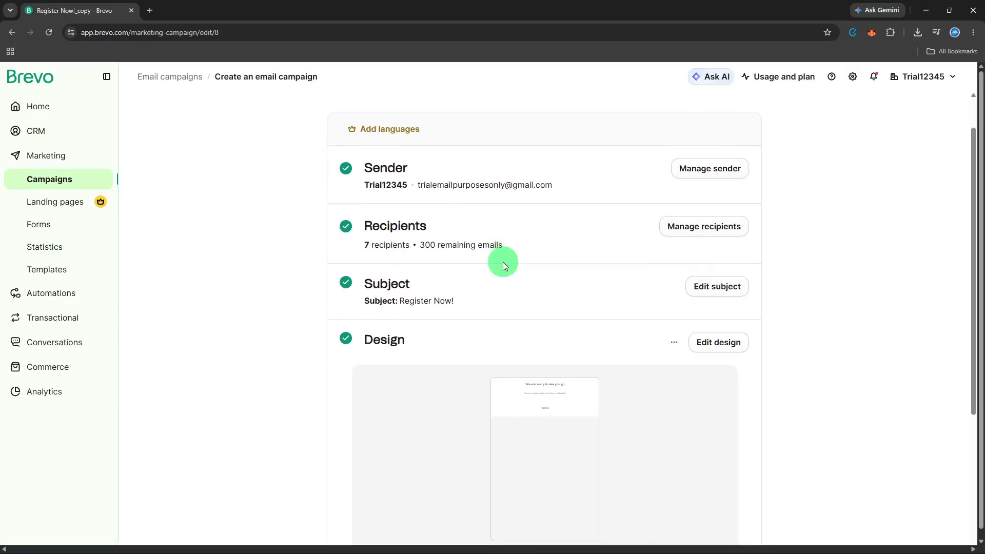
scroll(503, 262, down, 1)
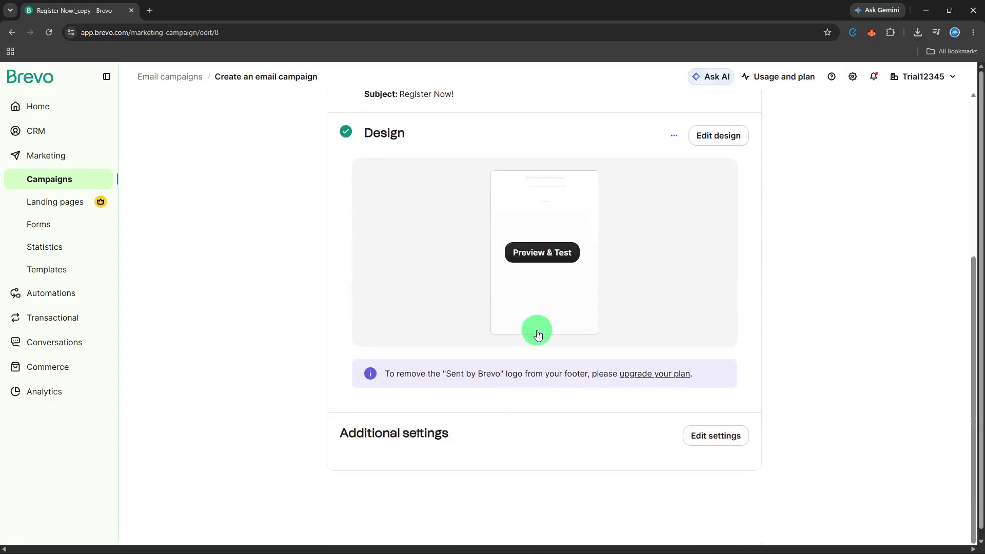
scroll(638, 418, up, 5)
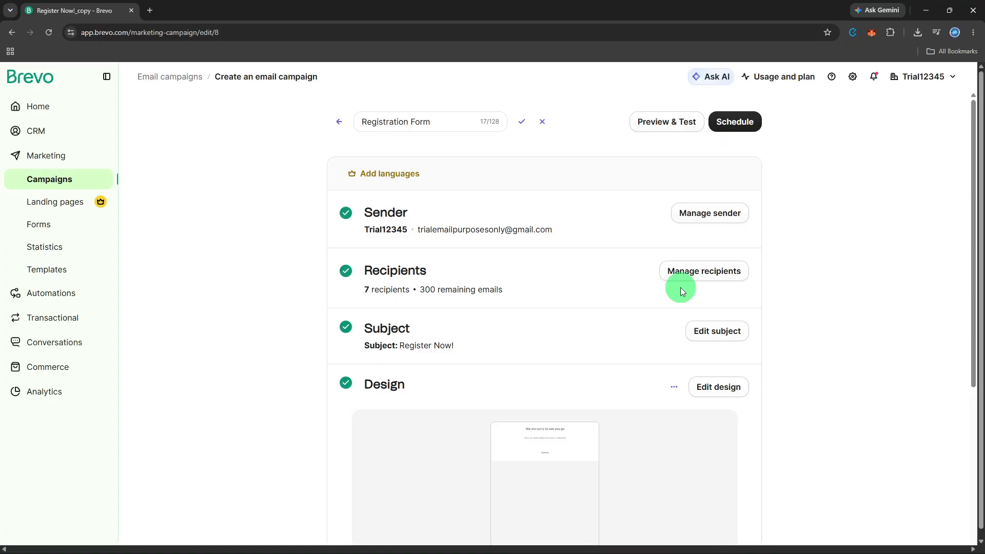
click(705, 332)
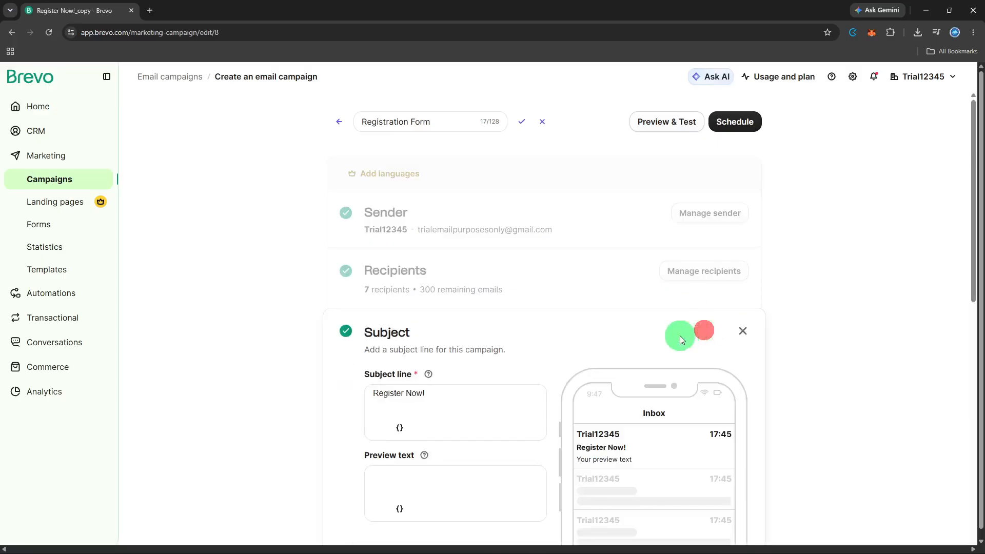
click(449, 393)
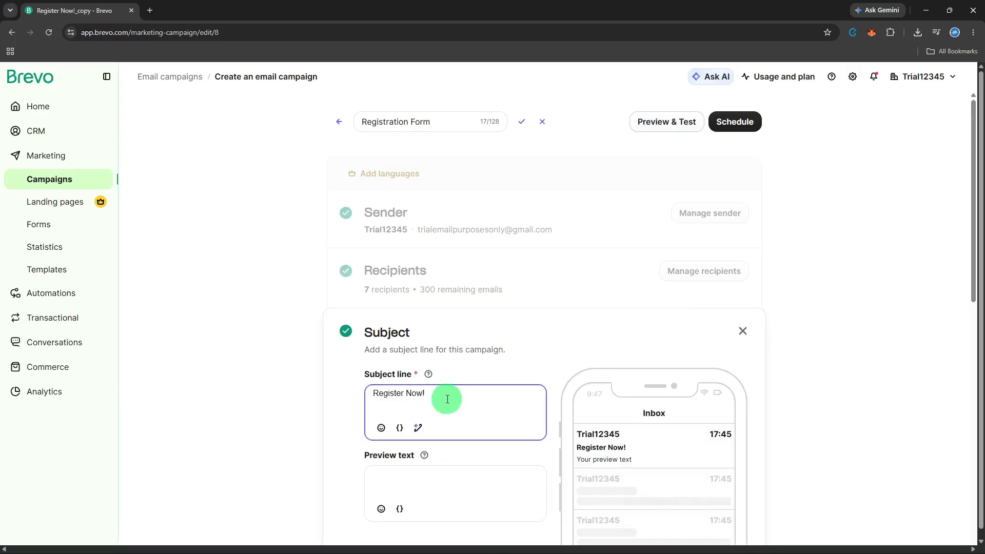
key(BackSpace)
key(BackSpace)
key(BackSpace)
key(BackSpace)
key(BackSpace)
key(BackSpace)
key(BackSpace)
key(BackSpace)
key(BackSpace)
key(BackSpace)
key(BackSpace)
key(BackSpace)
key(BackSpace)
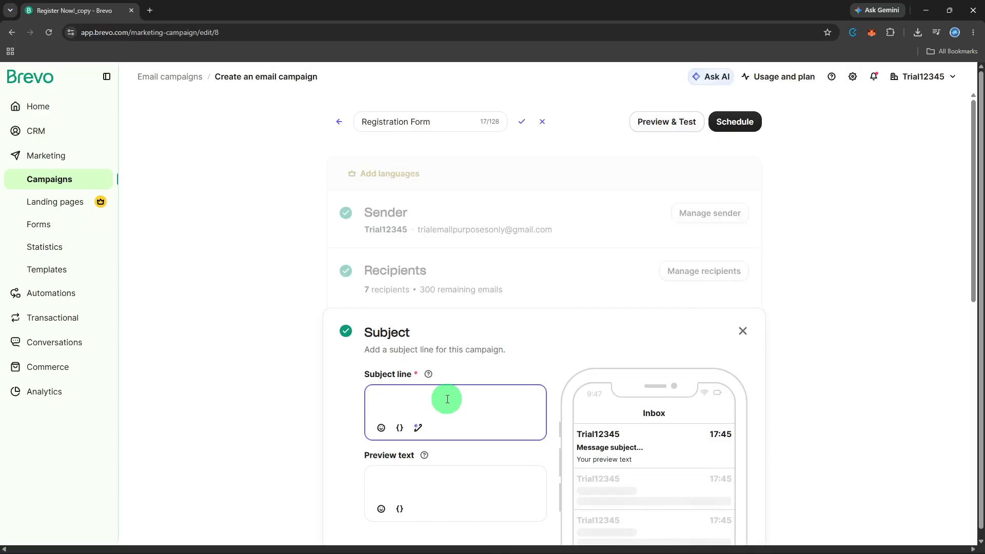
text(You nee)
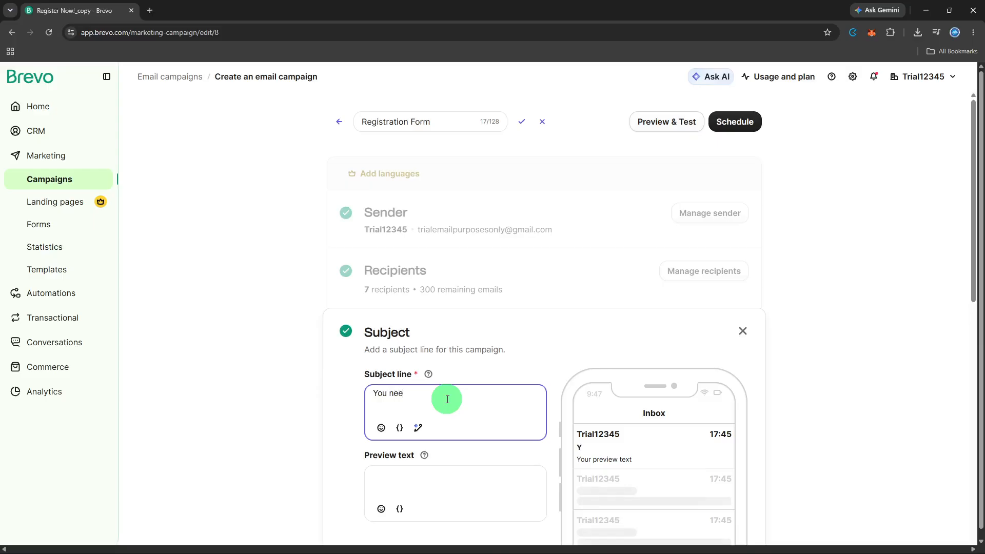
text(d t)
text(o re)
text(s)
text(=)
key(BackSpace)
key(BackSpace)
text(gister.)
text(n)
text(iew)
text(===)
key(BackSpace)
key(BackSpace)
key(BackSpace)
key(BackSpace)
key(BackSpace)
text(oew)
key(BackSpace)
key(BackSpace)
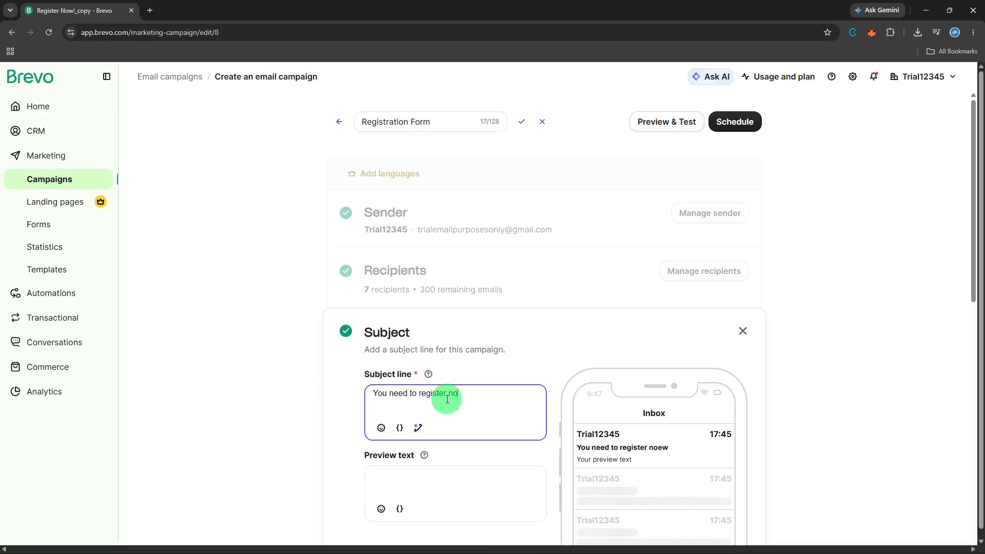
text(w!)
click(804, 396)
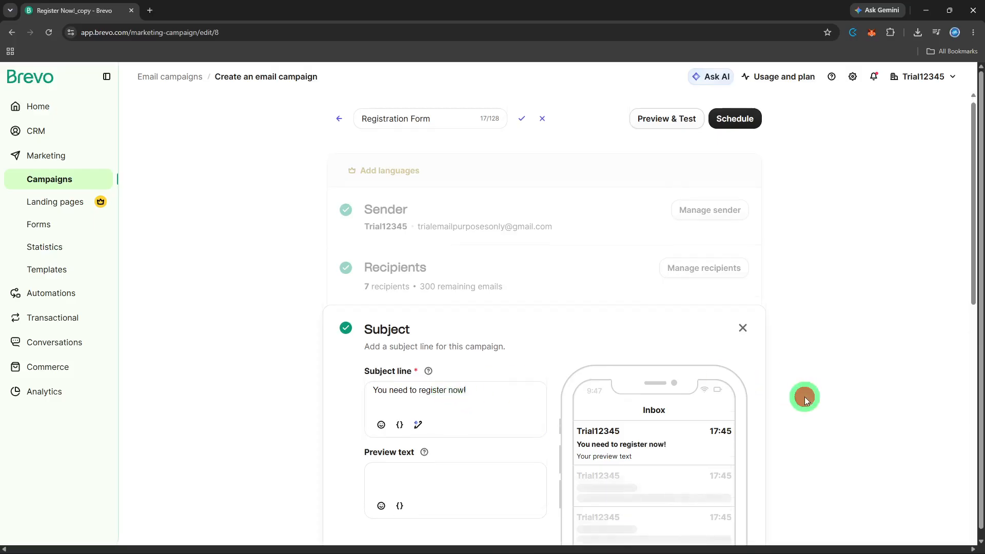
scroll(804, 396, down, 5)
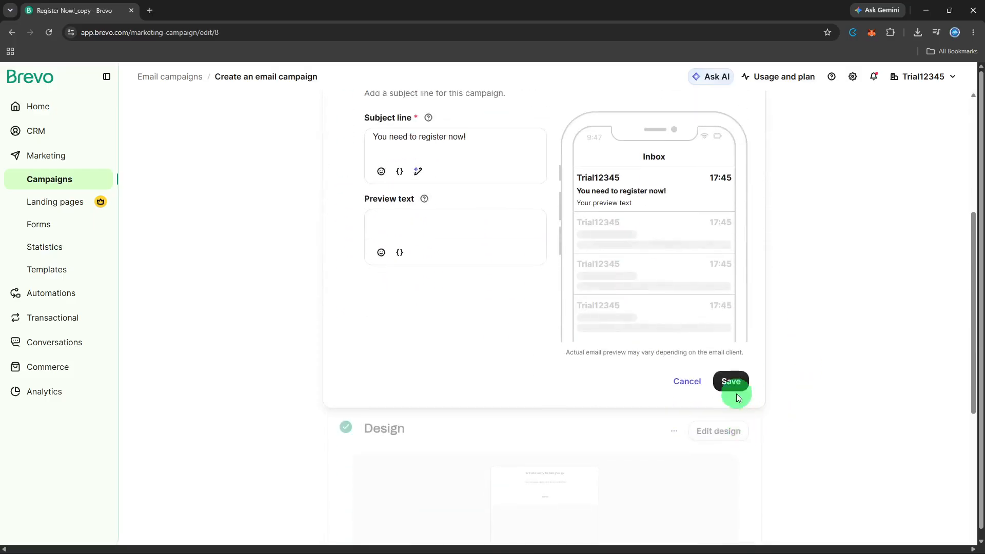
click(732, 380)
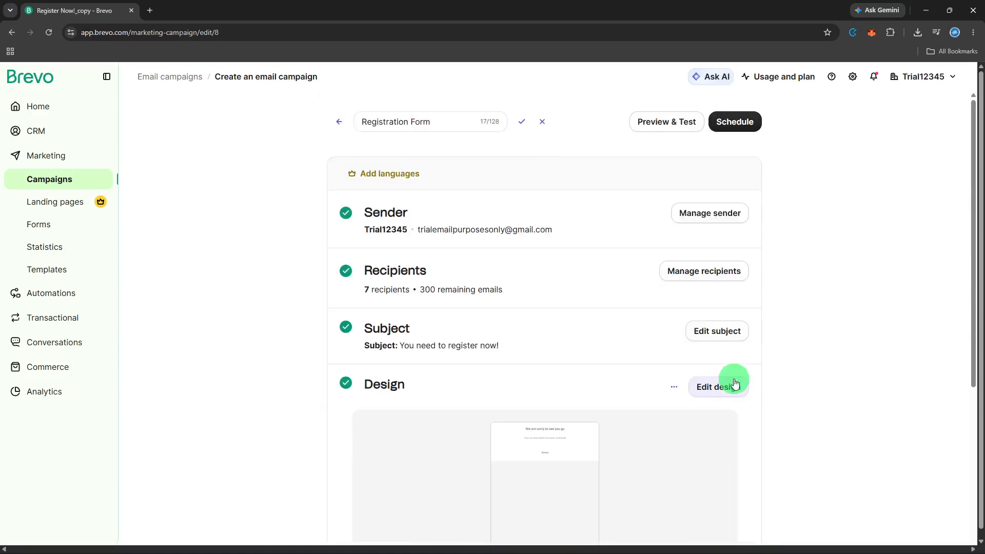
Send a test email of the campaign to the address in the test list, and close the preview
scroll(735, 384, down, 3)
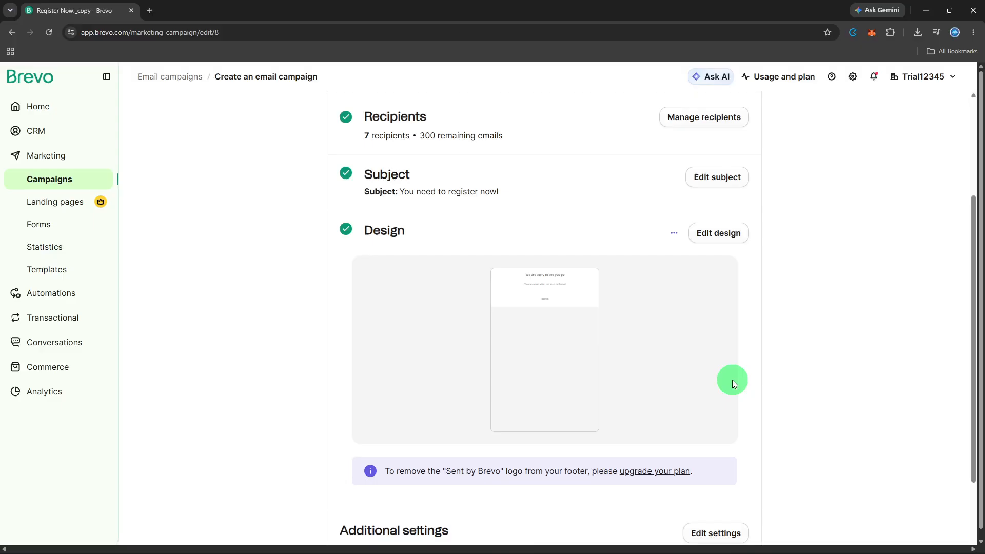
scroll(733, 382, down, 2)
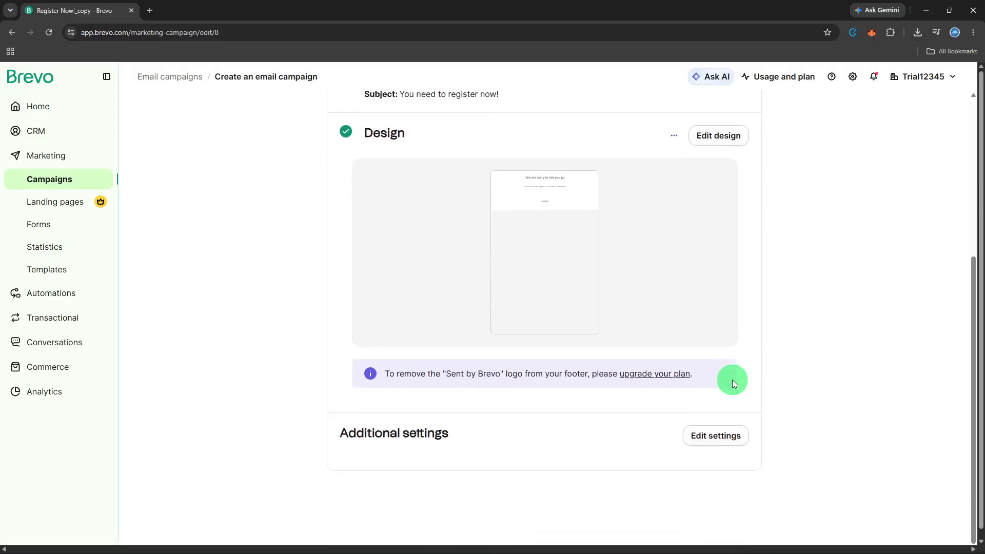
scroll(732, 381, up, 5)
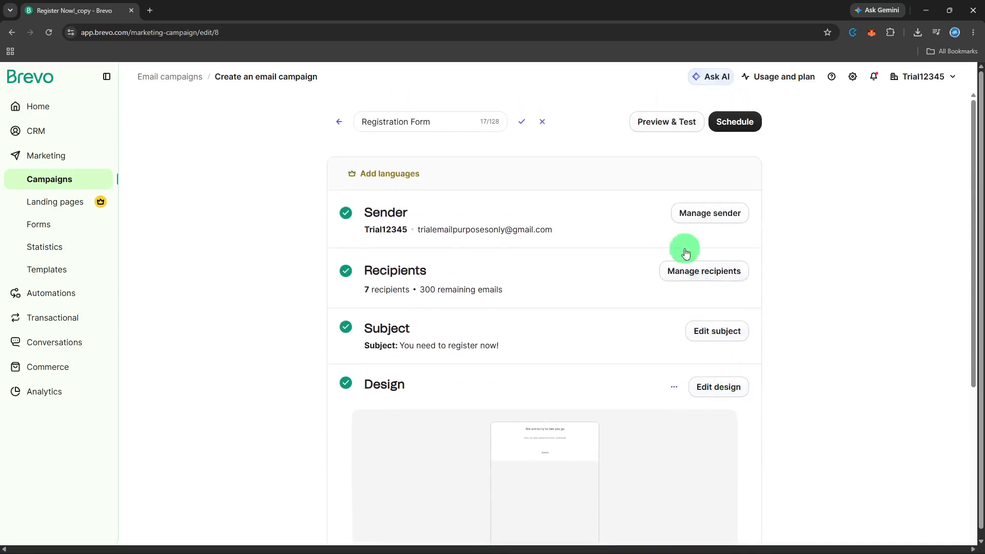
click(663, 131)
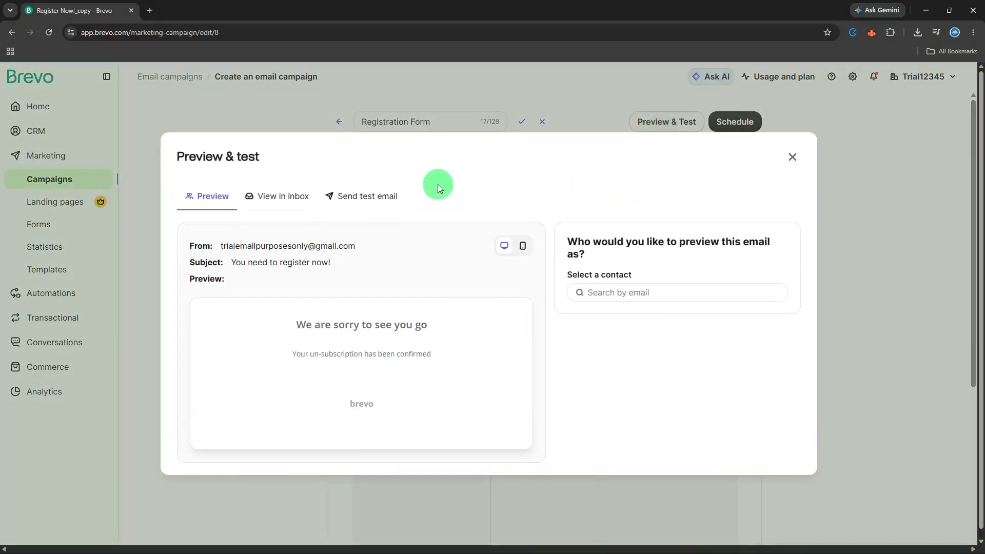
click(356, 204)
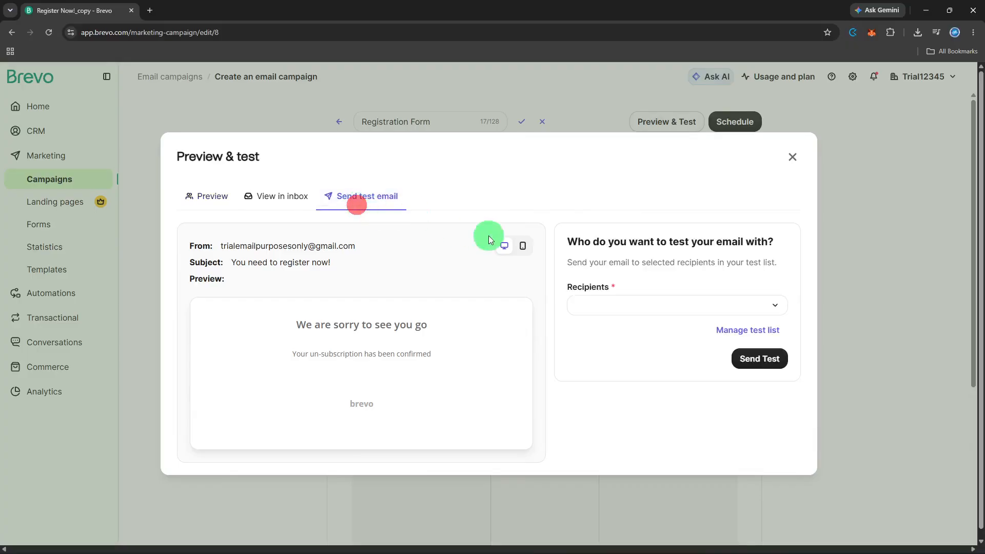
click(646, 303)
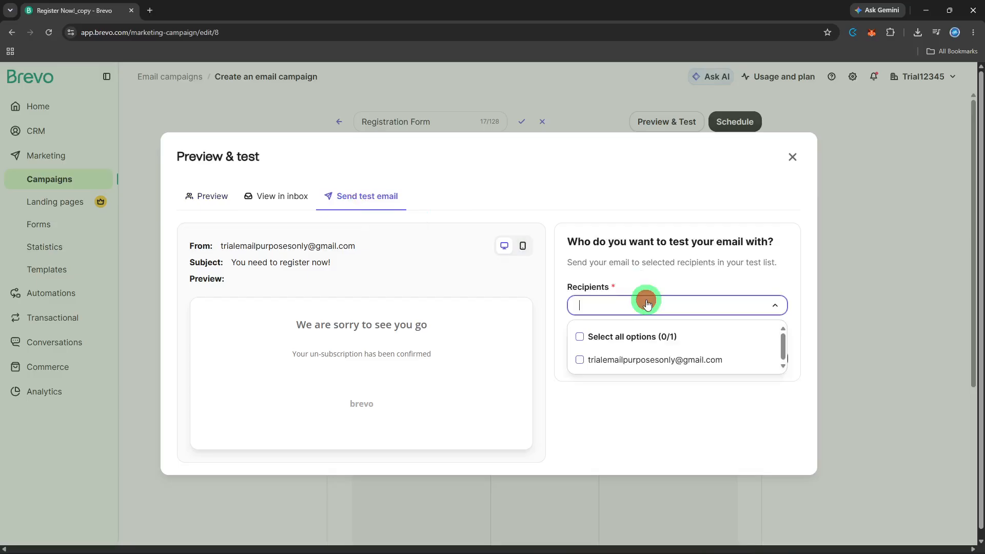
click(641, 359)
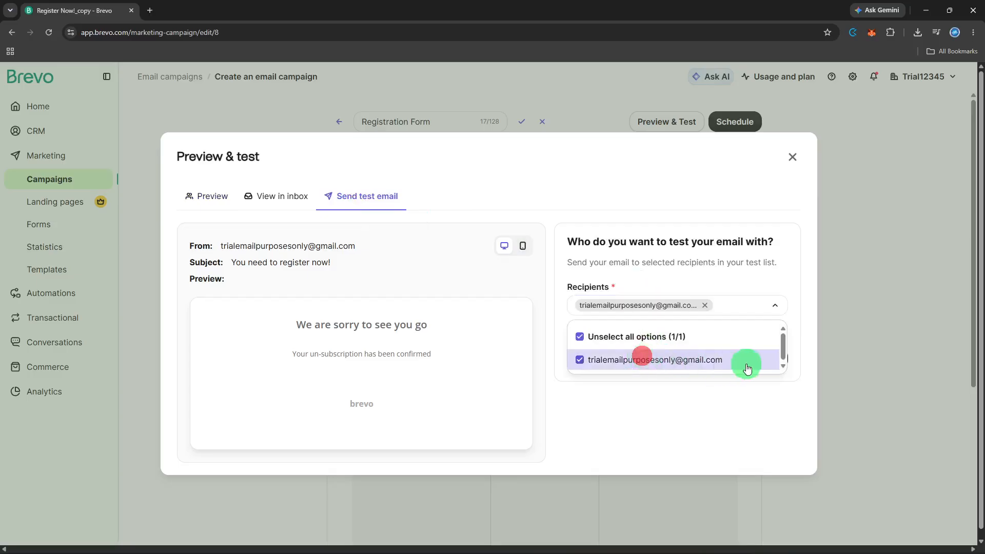
click(771, 408)
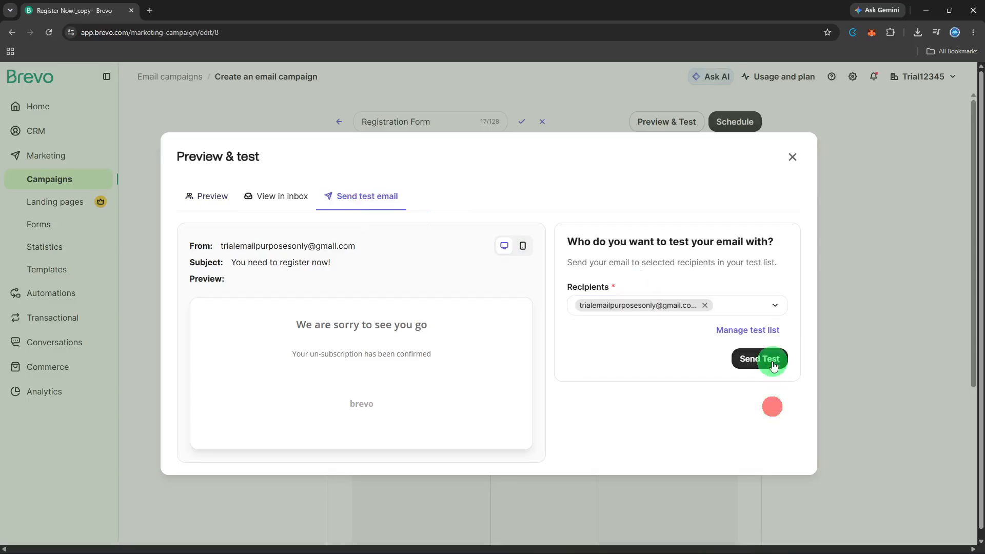
click(774, 364)
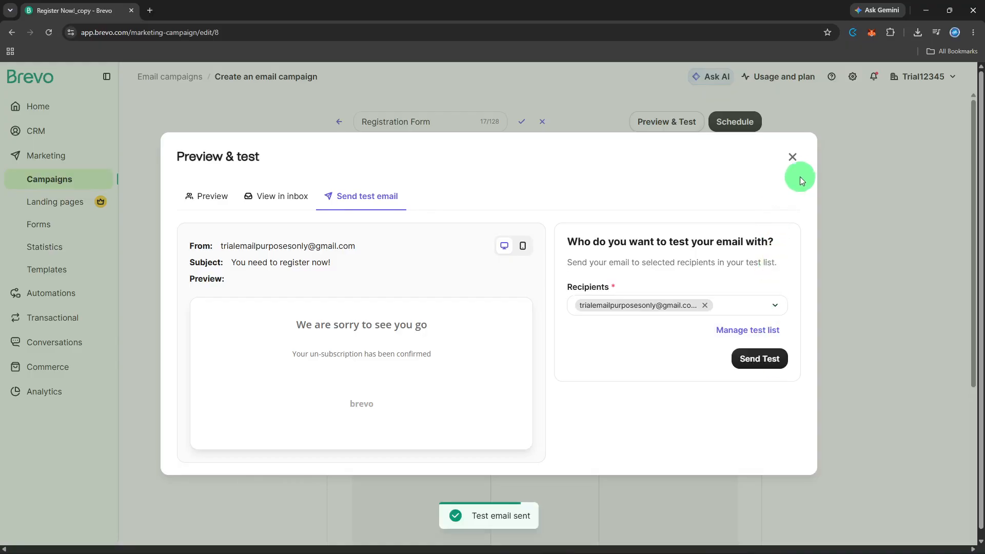
click(795, 158)
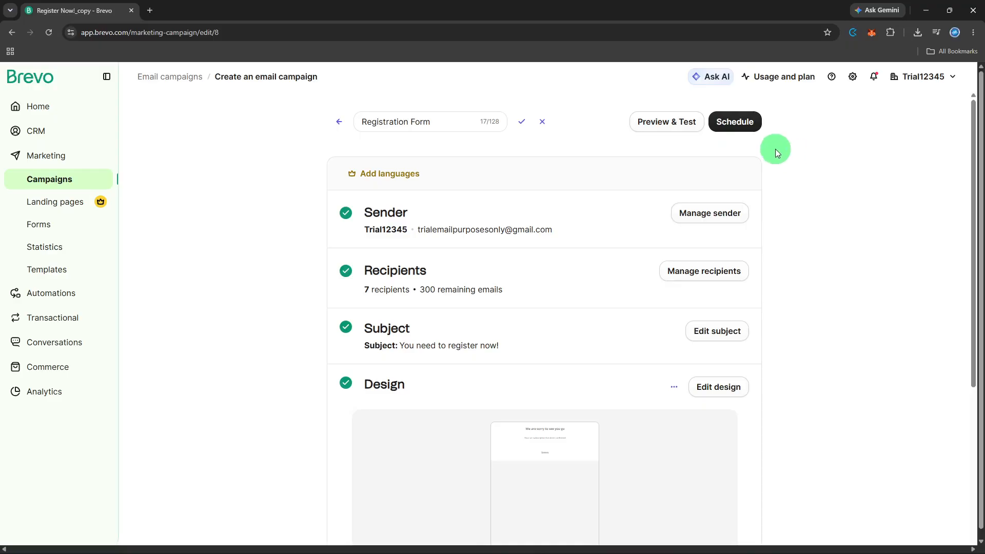
Schedule the campaign for later, on 29/07/2026 at 17:00
click(734, 123)
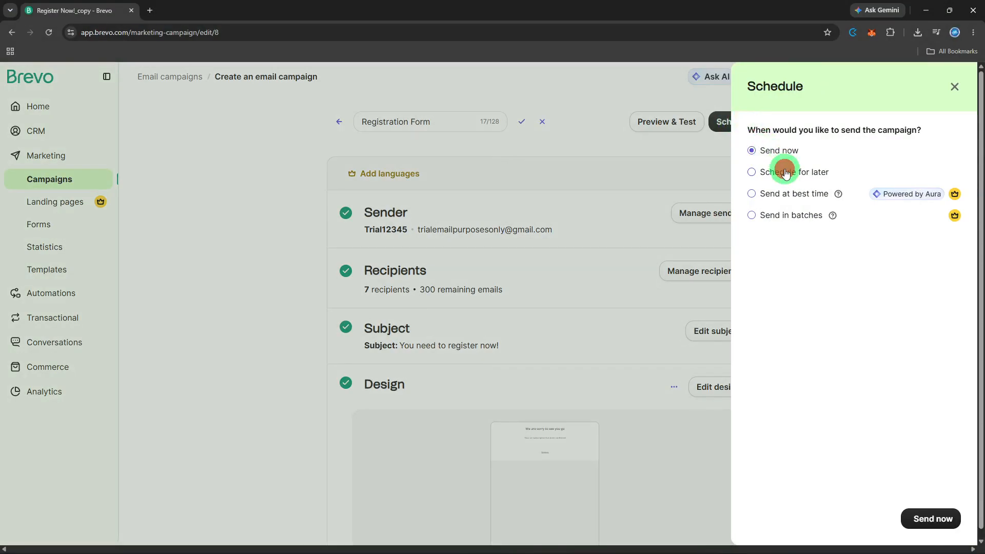
click(786, 173)
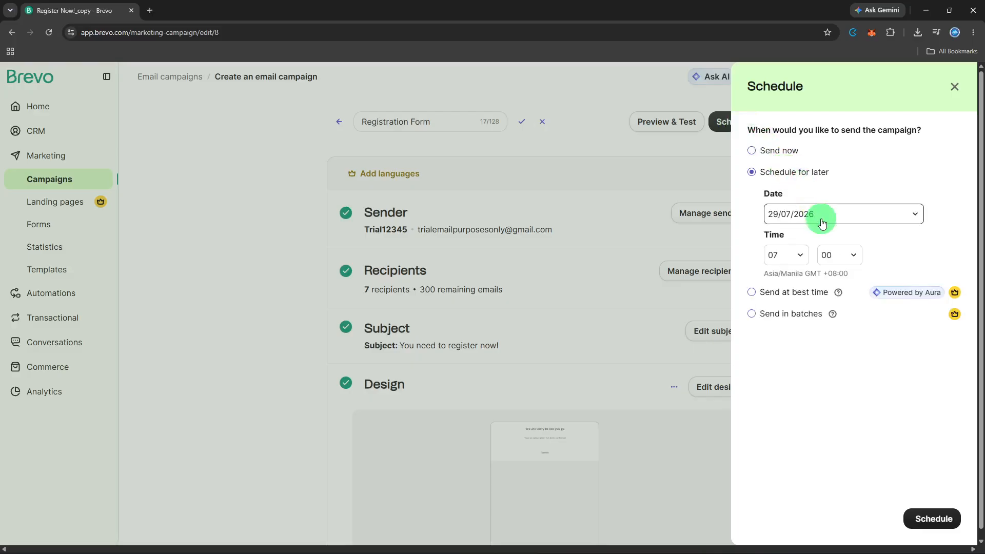
click(801, 254)
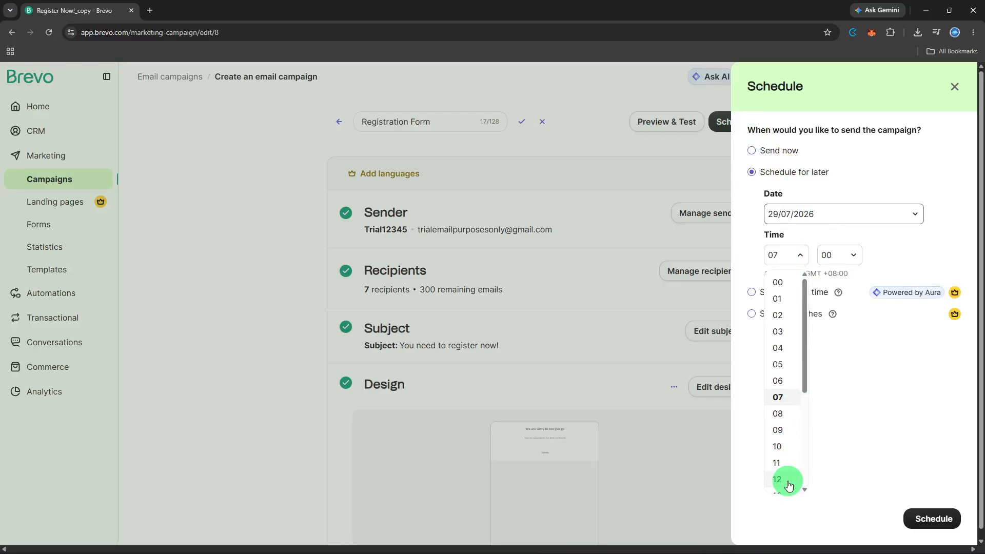
scroll(785, 477, down, 2)
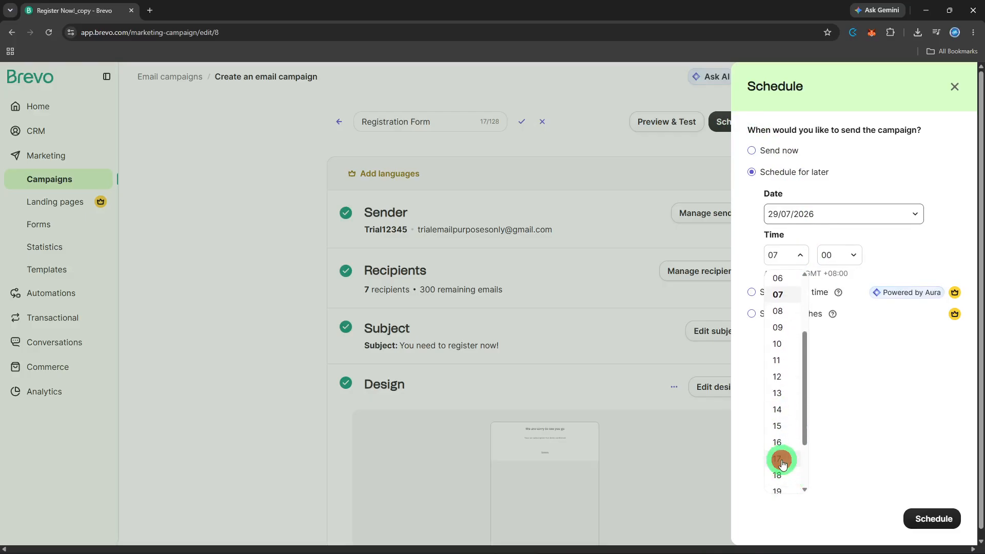
click(782, 459)
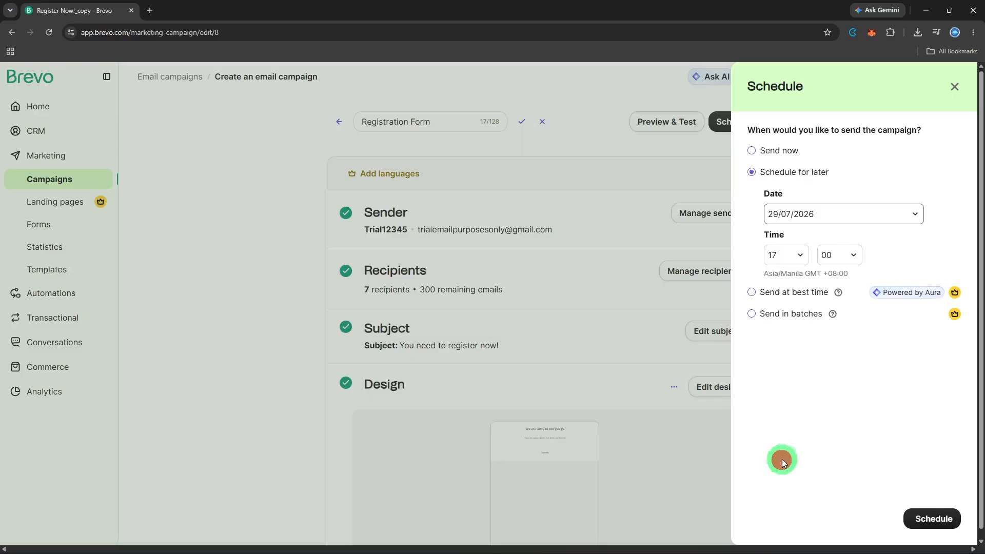
click(928, 524)
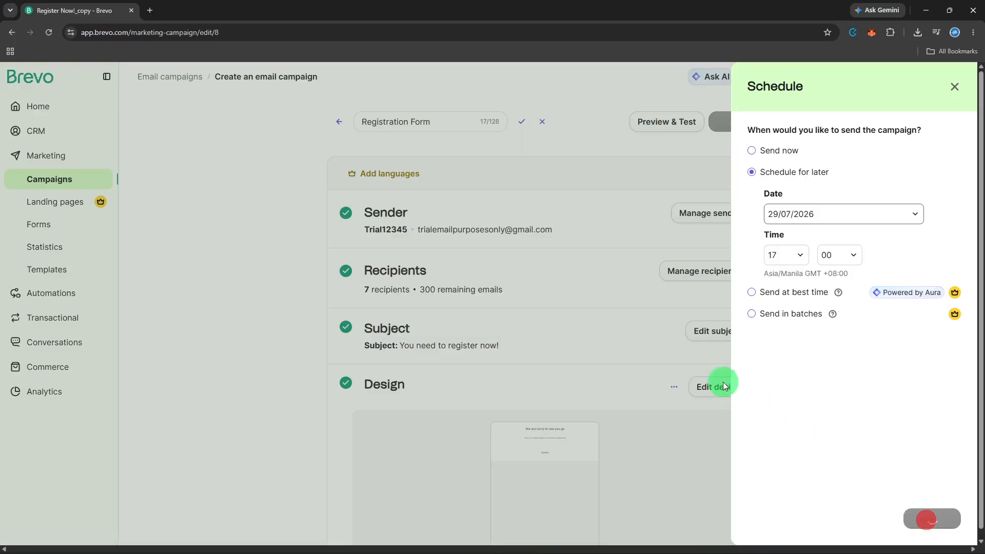